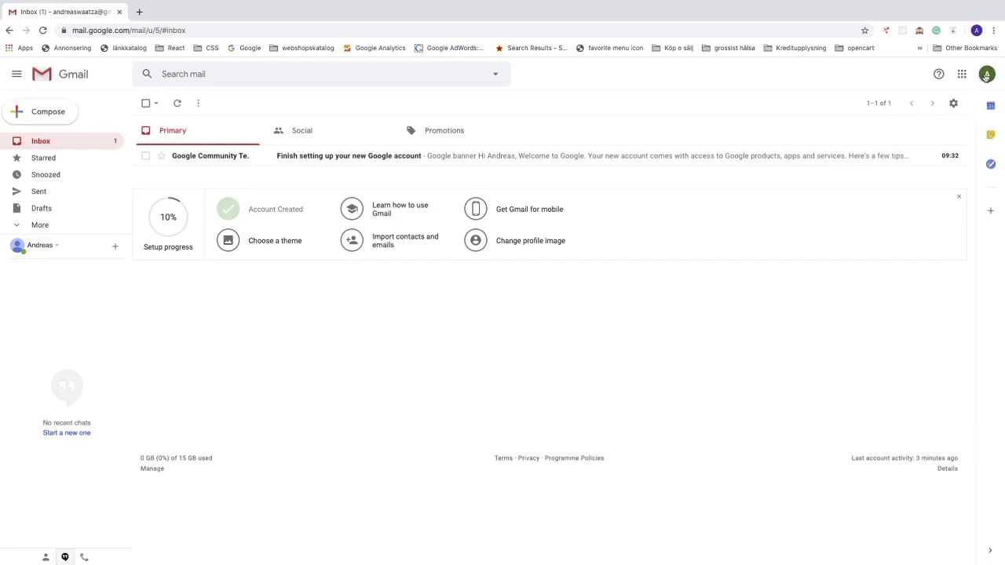
Open Manage your Google Account from the Gmail profile avatar menu
left_click(986, 76)
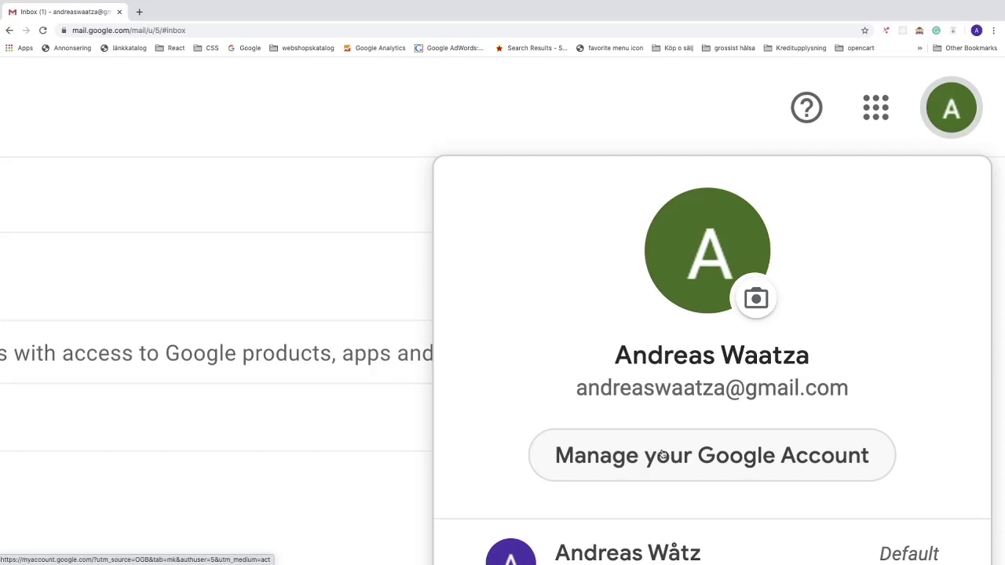
left_click(662, 456)
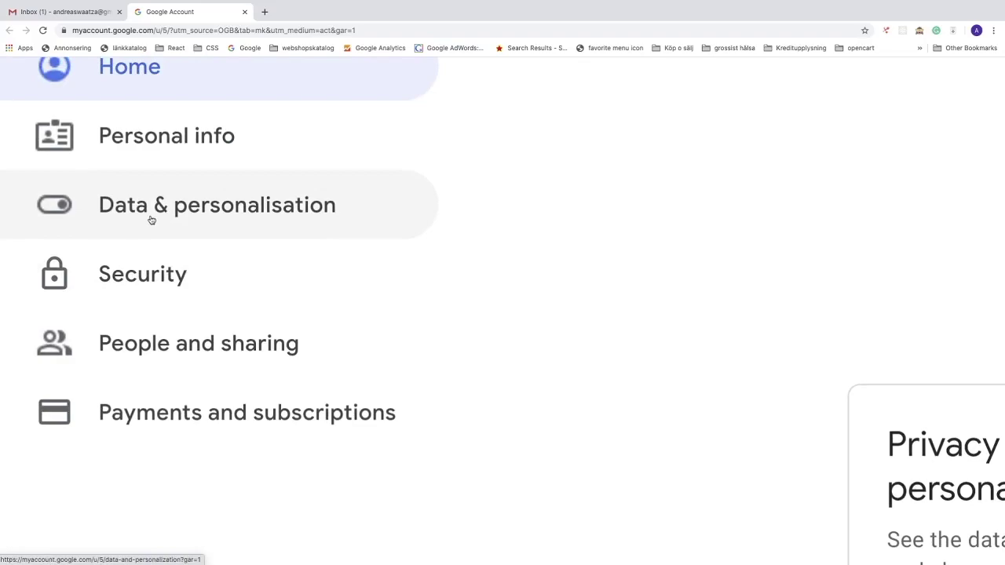
Go to Data & personalisation and scroll to 'Download, delete or make a plan for your data'
left_click(152, 220)
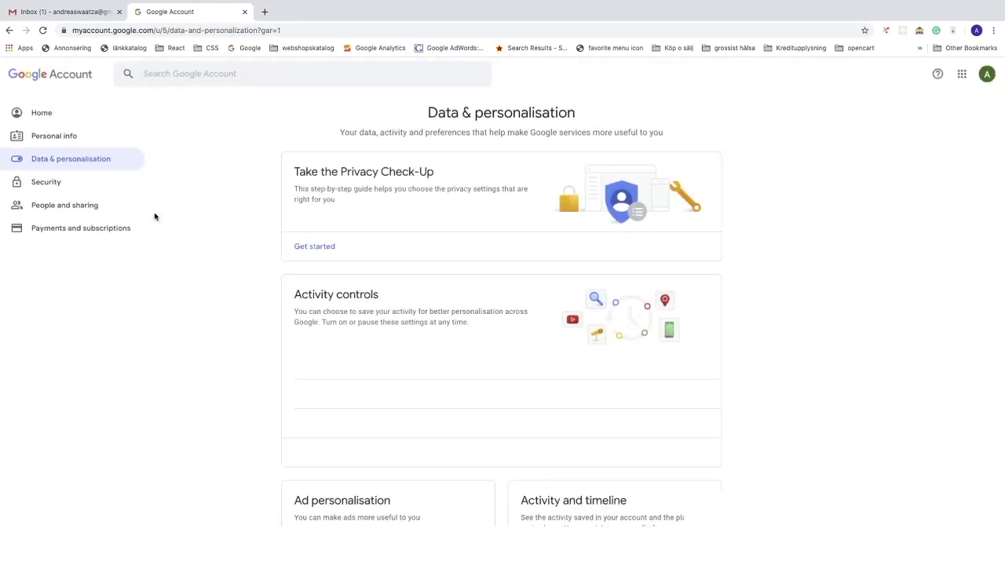
scroll(206, 225, "down", 4)
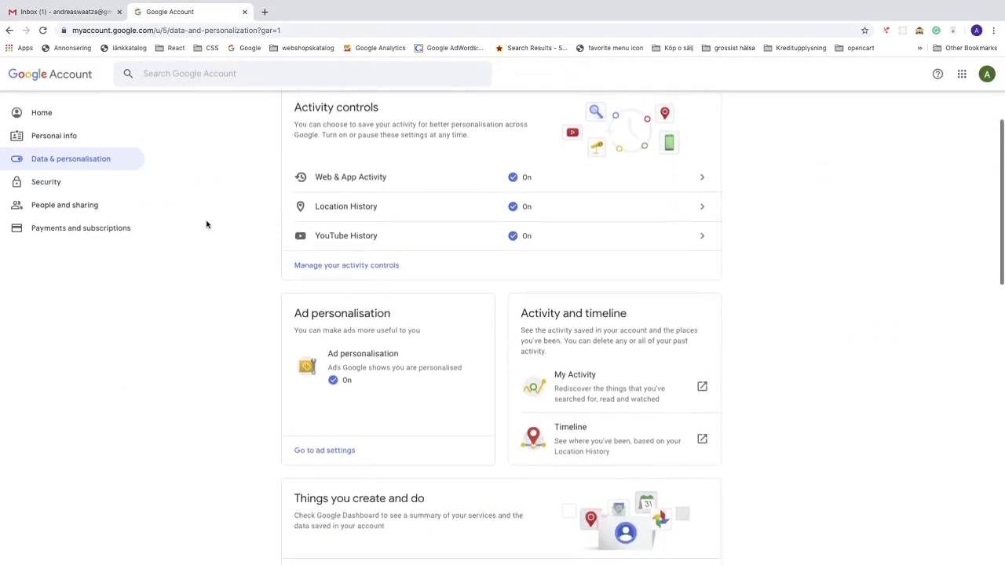
scroll(207, 225, "down", 1)
scroll(206, 224, "down", 1)
scroll(206, 225, "down", 2)
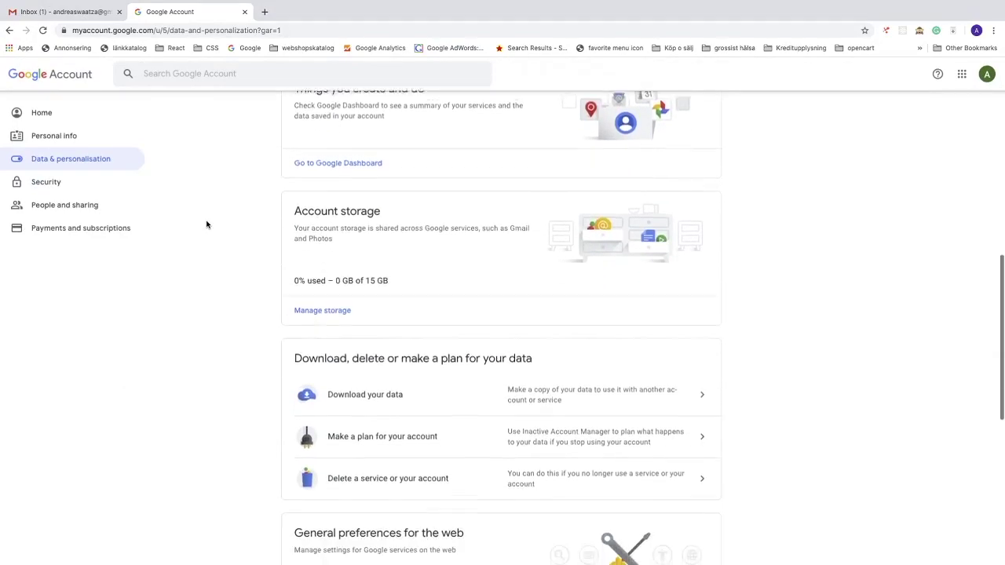
scroll(206, 224, "down", 1)
scroll(206, 225, "down", 2)
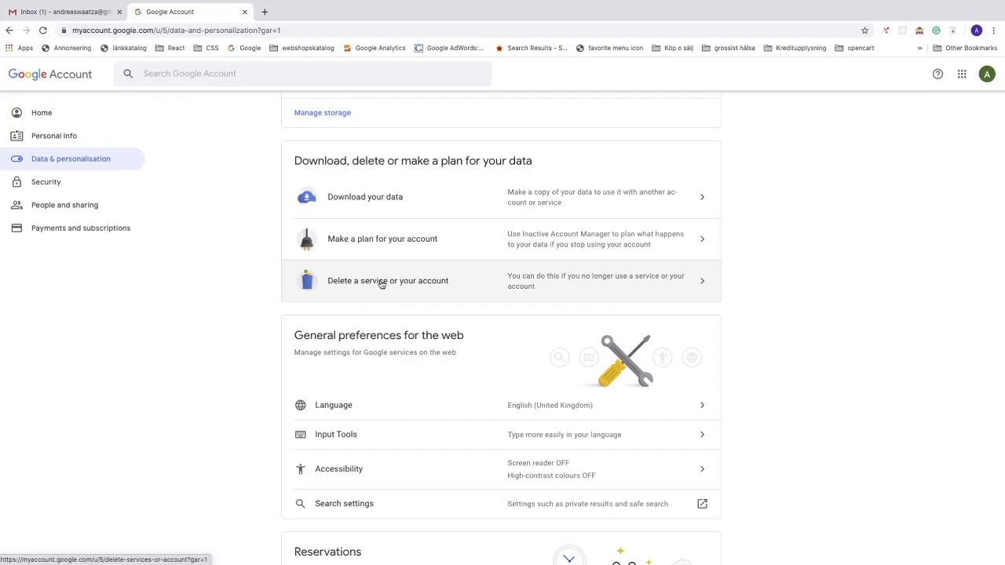
Choose Delete a service or your account, then Delete your account, and confirm the account password
left_click(383, 284)
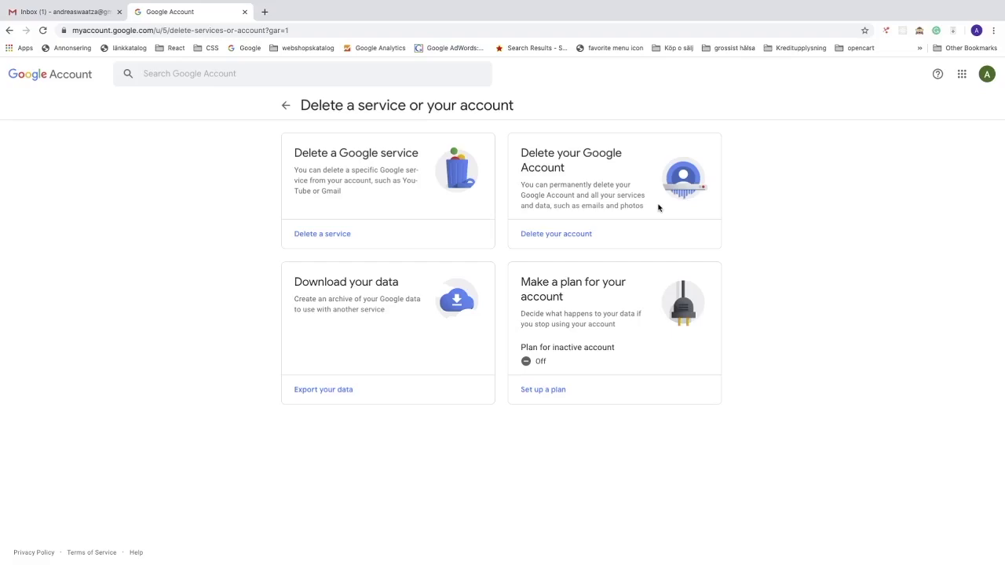
left_click(560, 236)
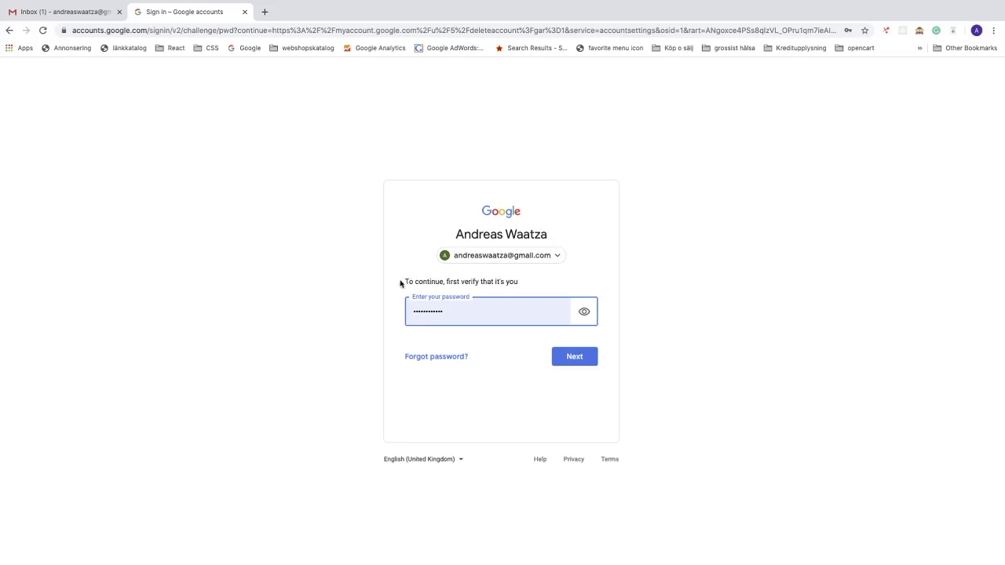
left_click(574, 358)
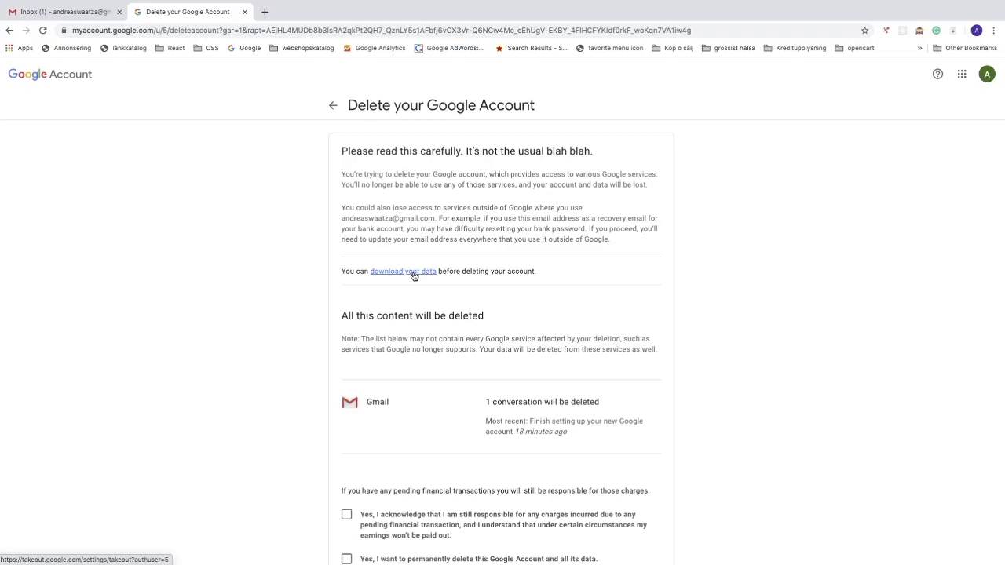
Scroll through the deletion warnings listing the one Gmail conversation to be deleted
scroll(413, 279, "down", 1)
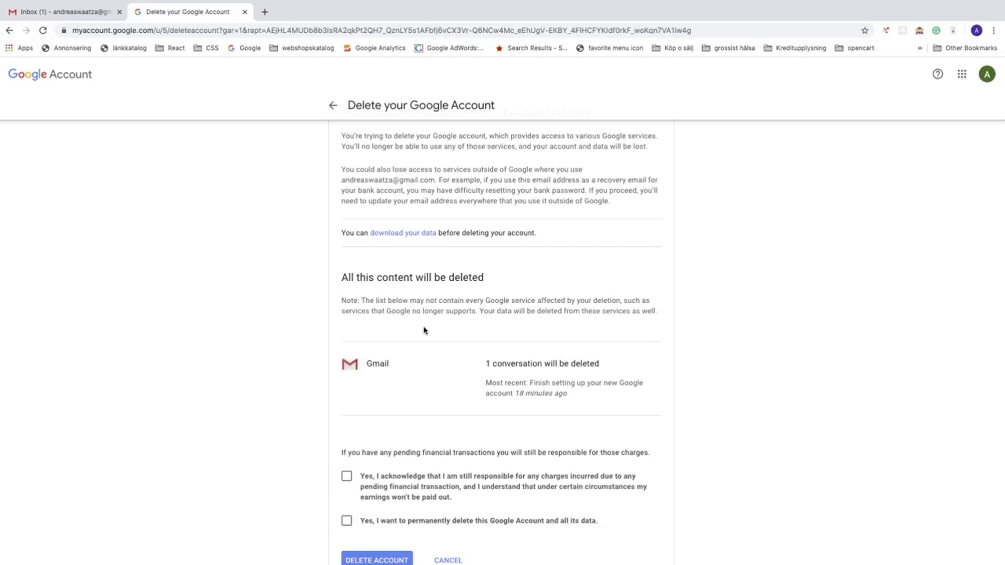
Tick the pending-charges and permanent-deletion confirmation boxes above DELETE ACCOUNT
scroll(427, 353, "down", 1)
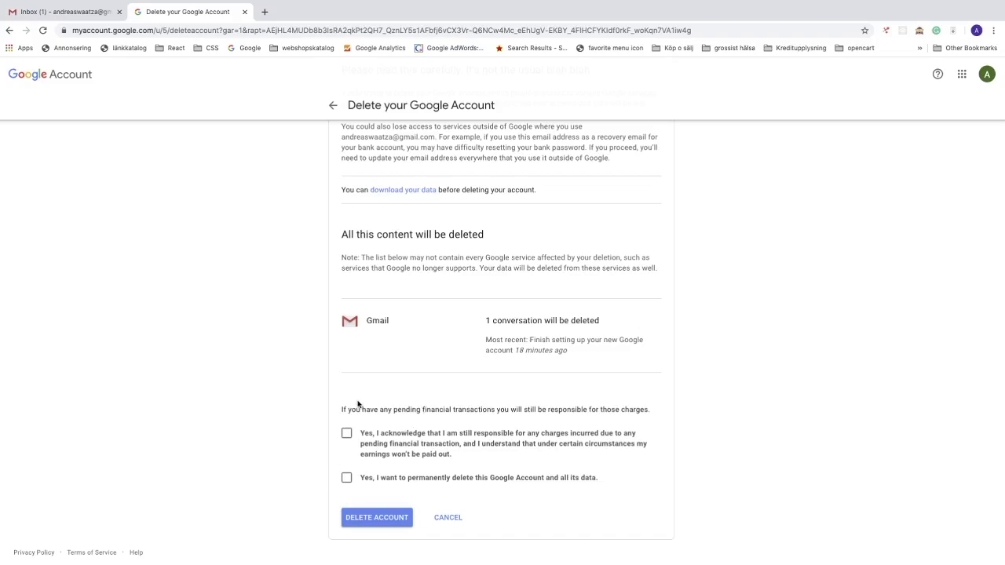
left_click(450, 455)
left_click(347, 477)
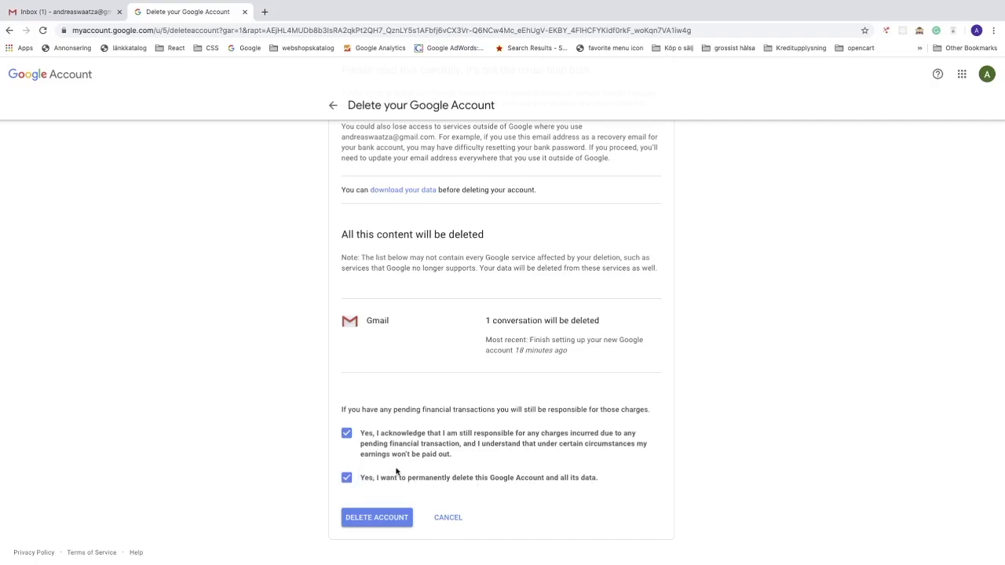